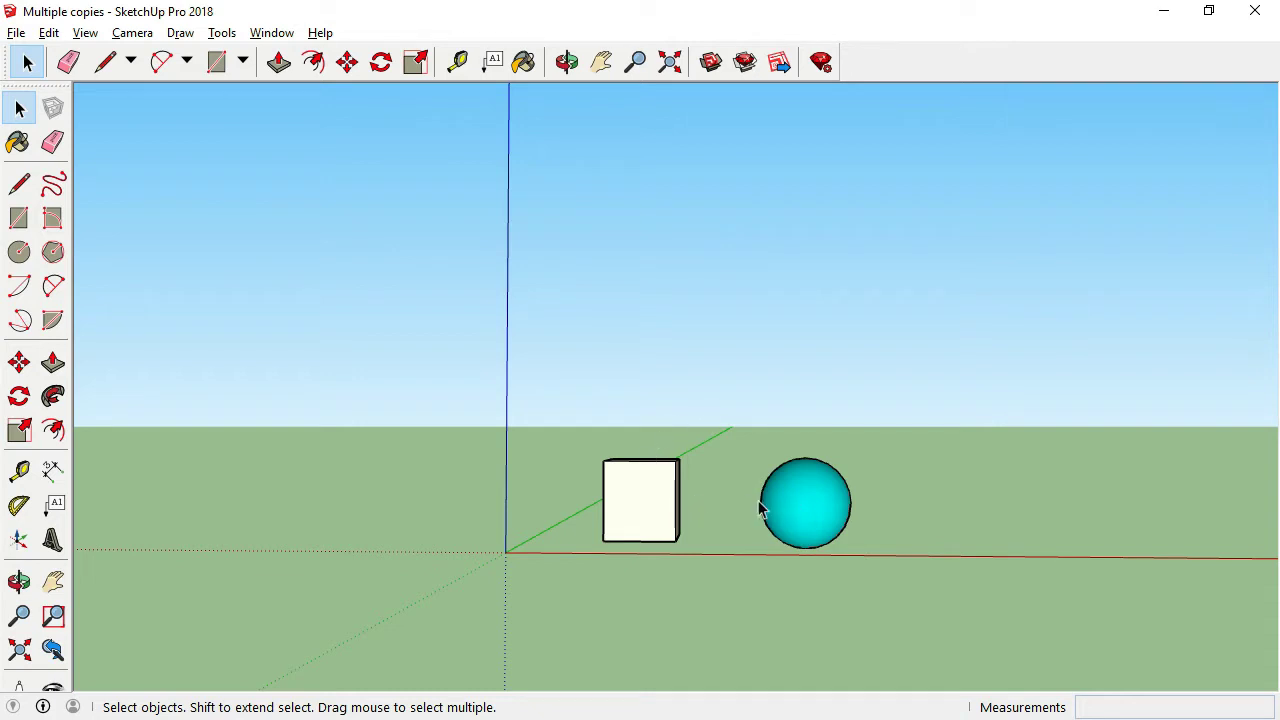
Step: Select only the white cube, leaving the cyan sphere unselected
left_click(656, 504)
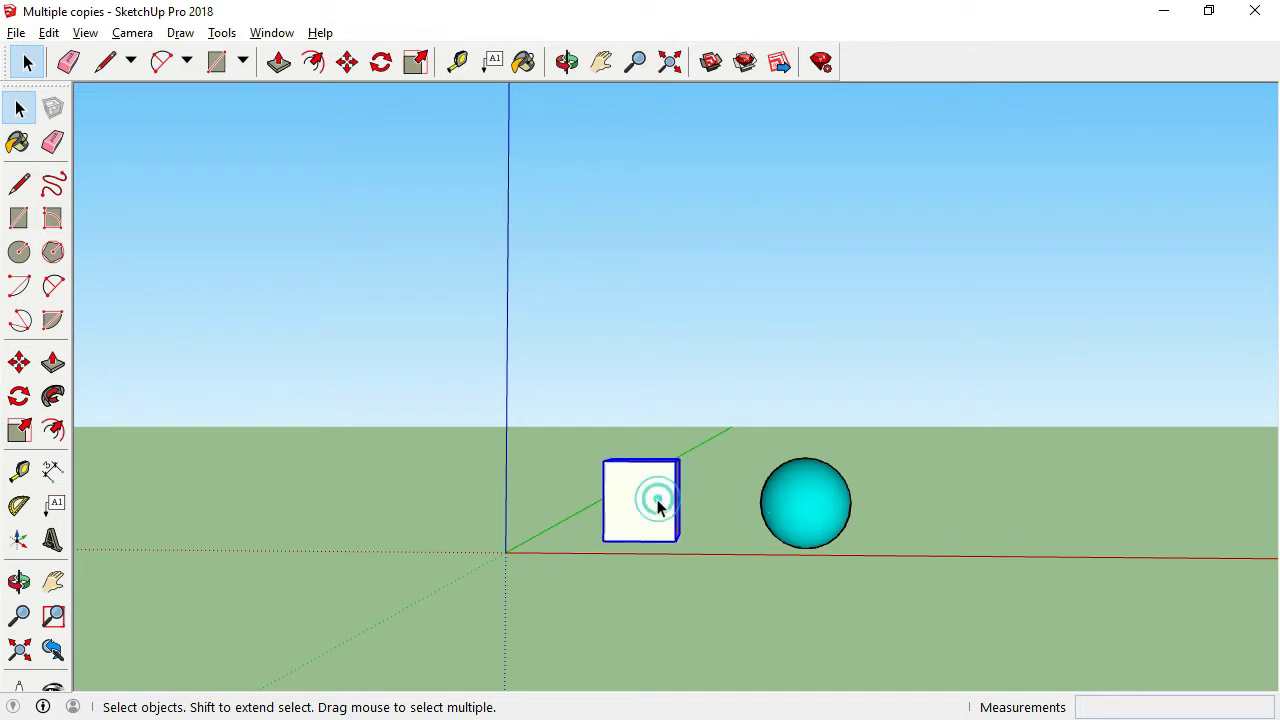
left_click(782, 504)
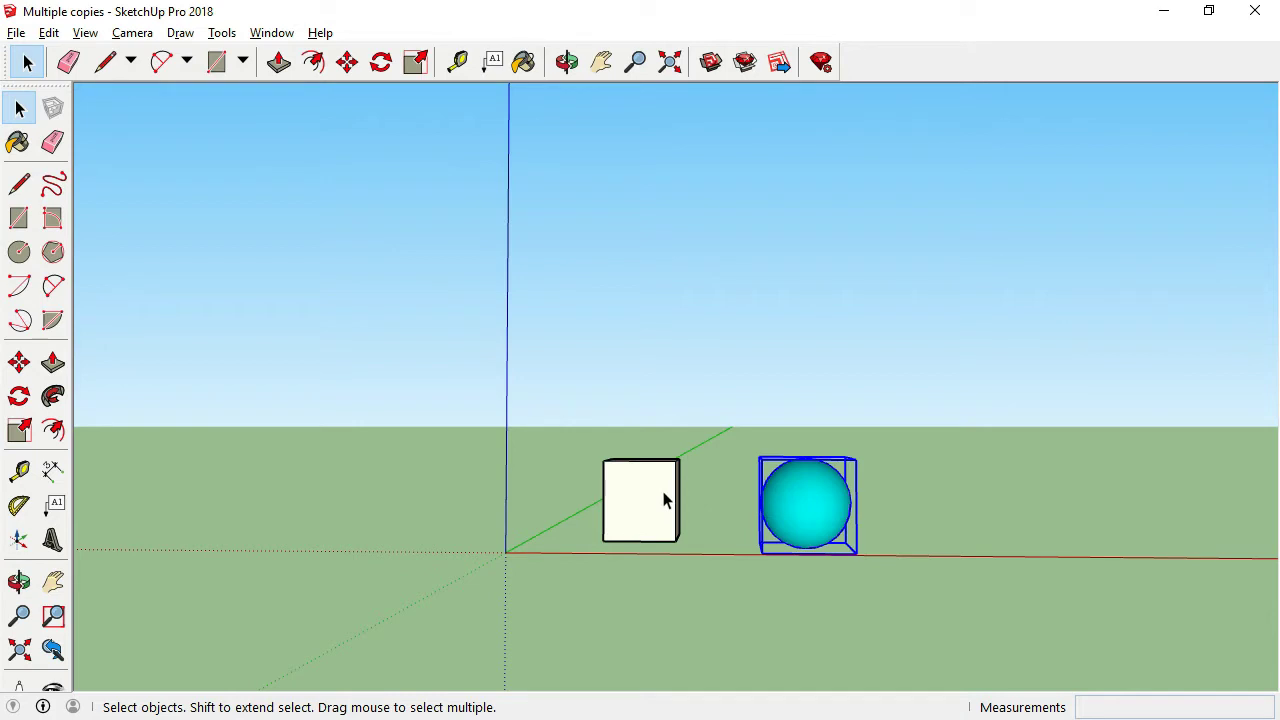
left_click(666, 498)
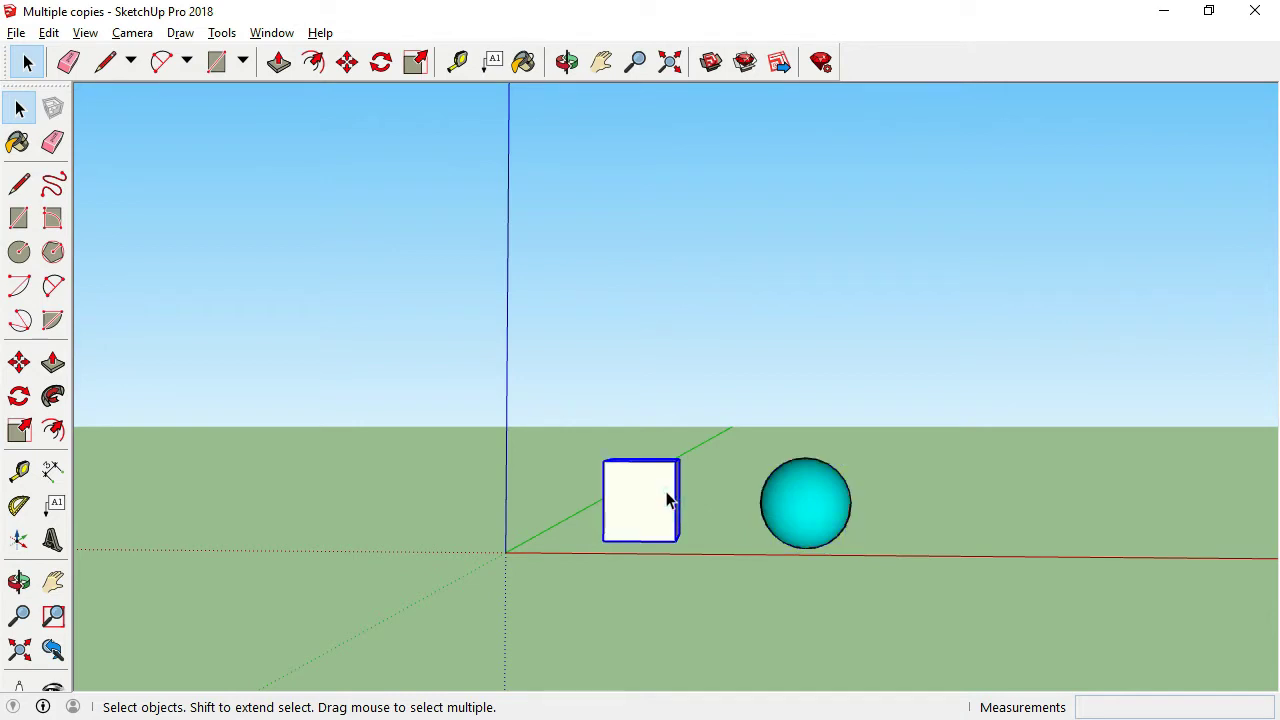
Step: Copy the cube 6' up the blue axis from its bottom corner and repeat it x6
key("m")
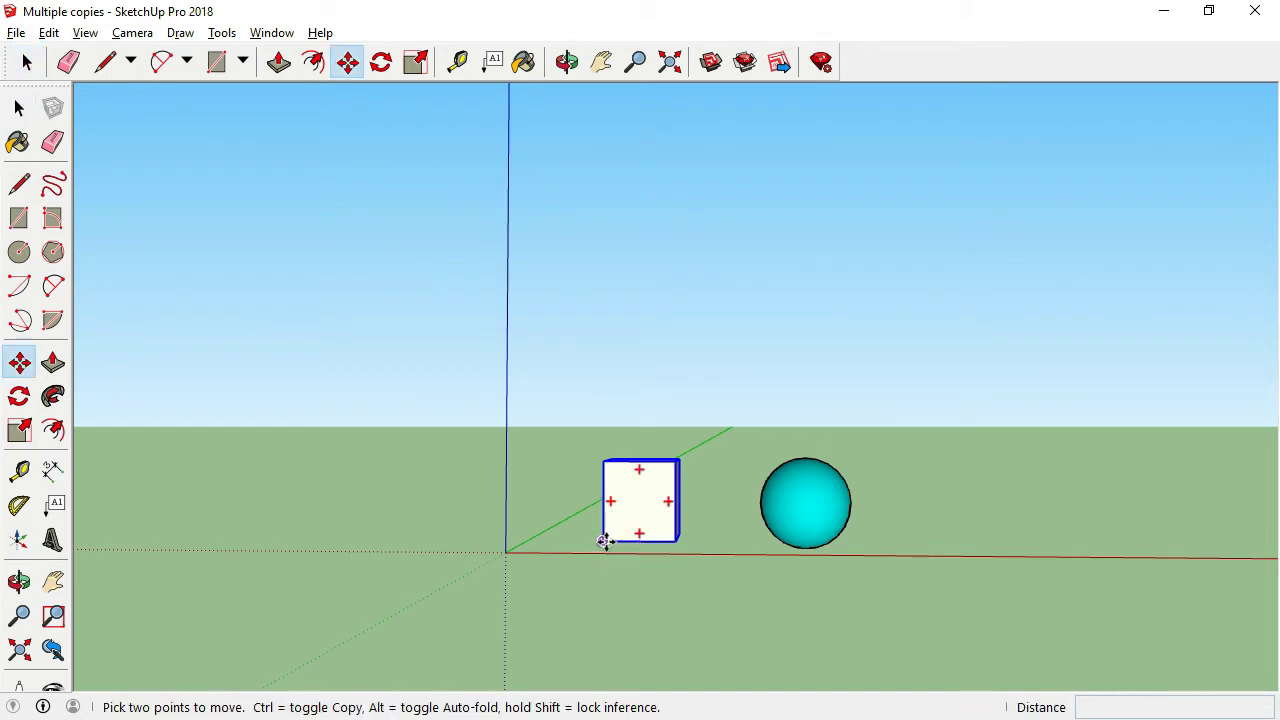
key("ctrl")
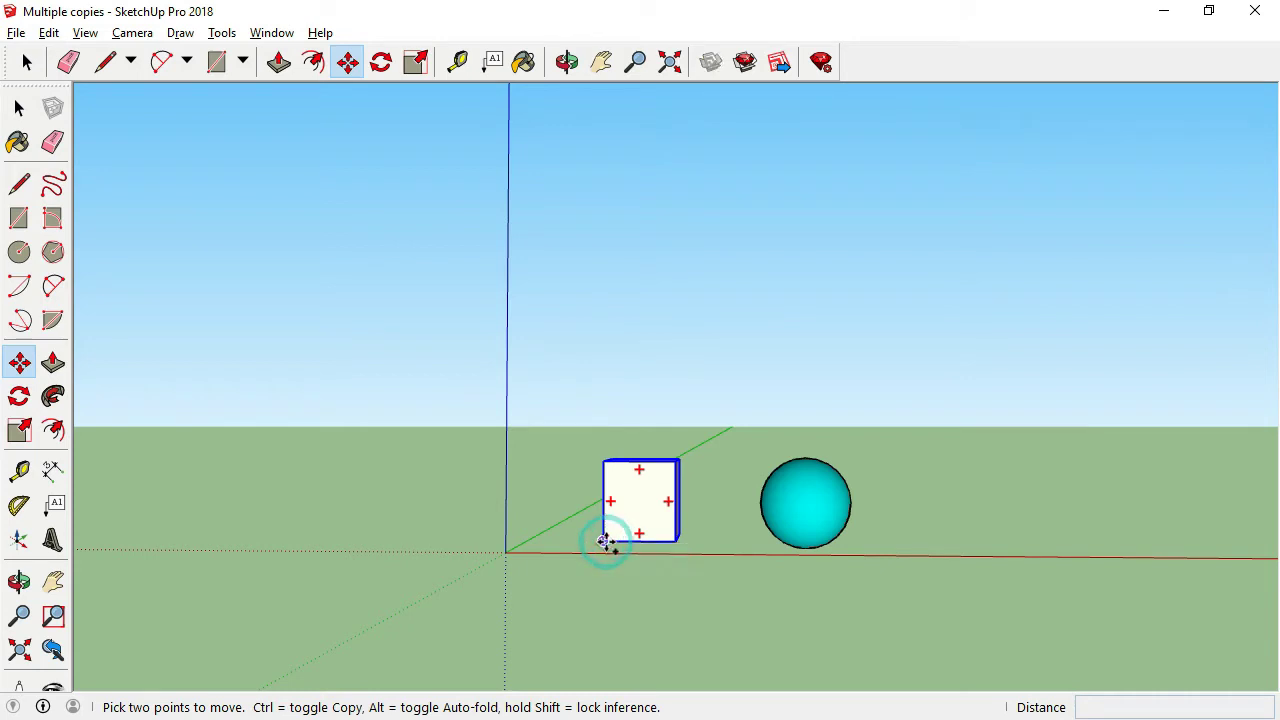
left_click(603, 541)
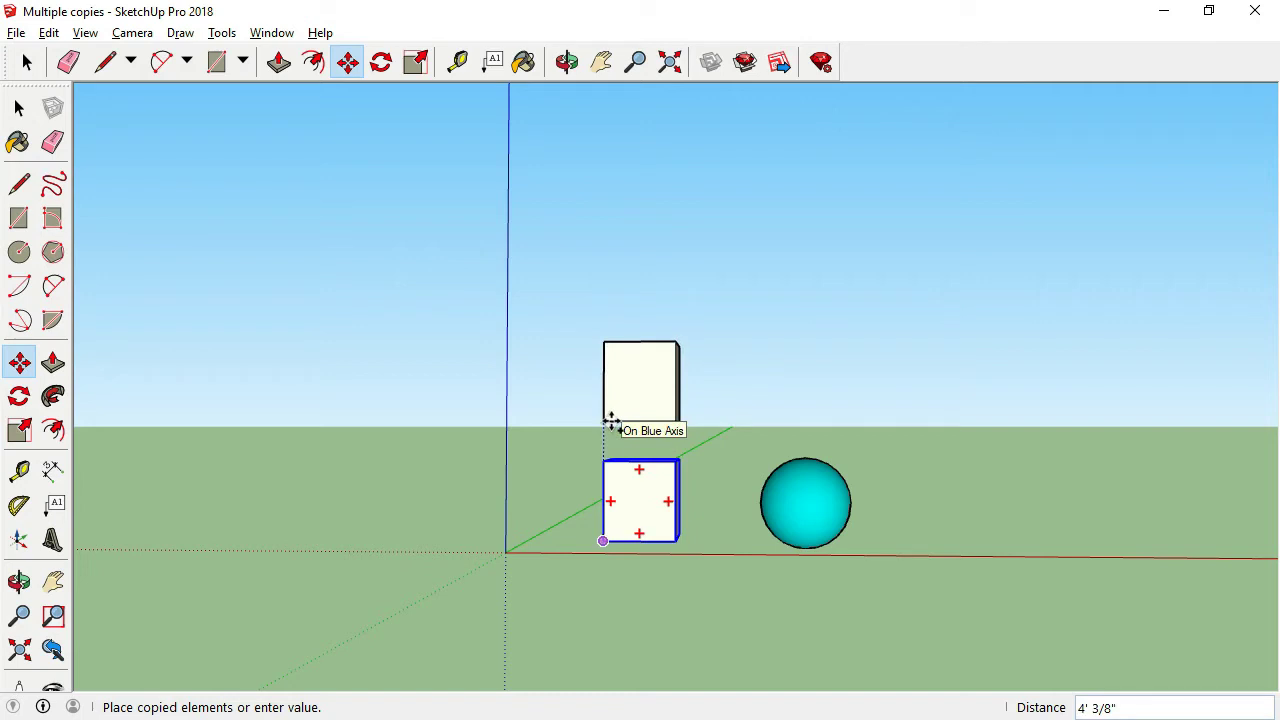
type("6")
key("Return")
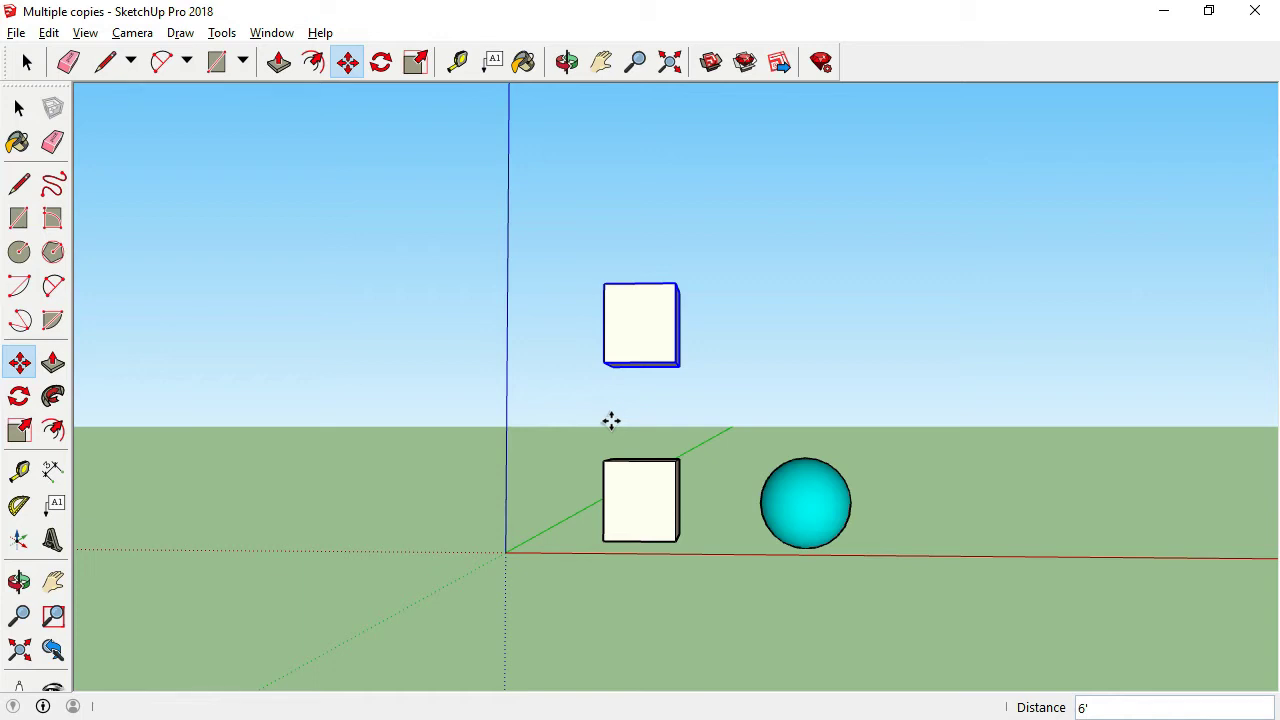
type("x")
type("6")
key("Return")
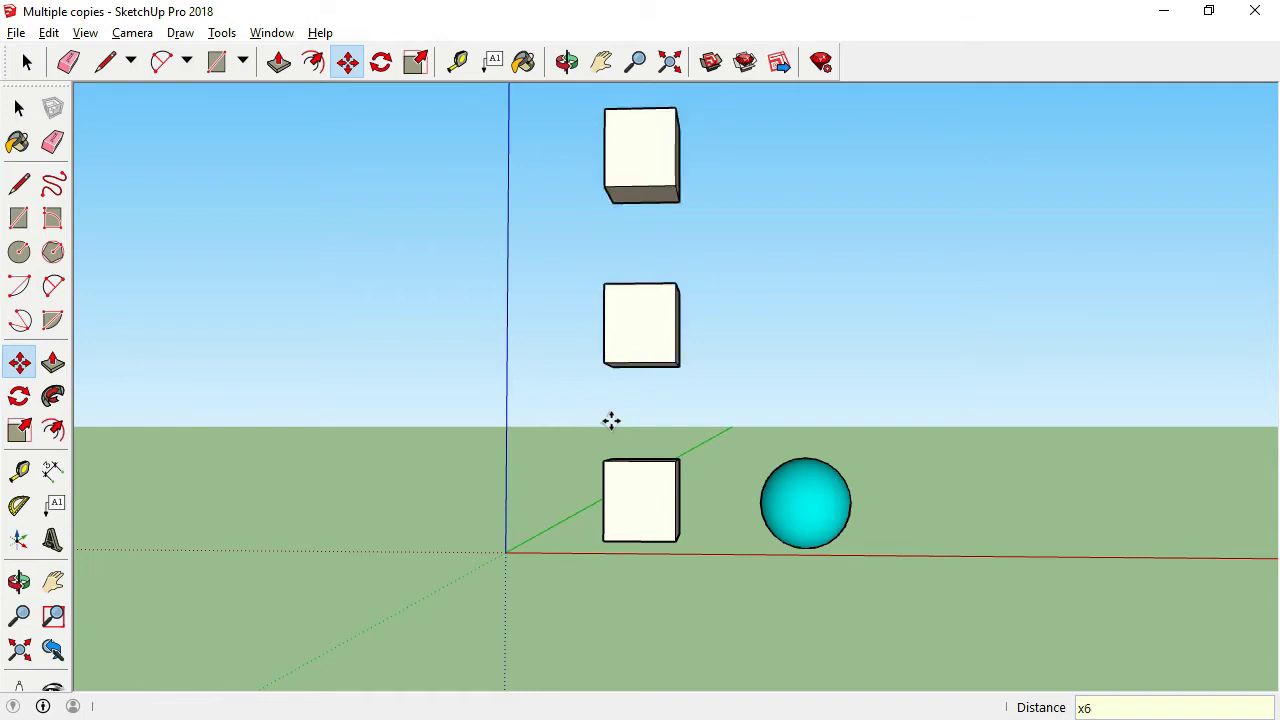
Step: Copy the cube 10' along the red axis and multiply it *4 into a row
scroll(594, 529, "down", 2)
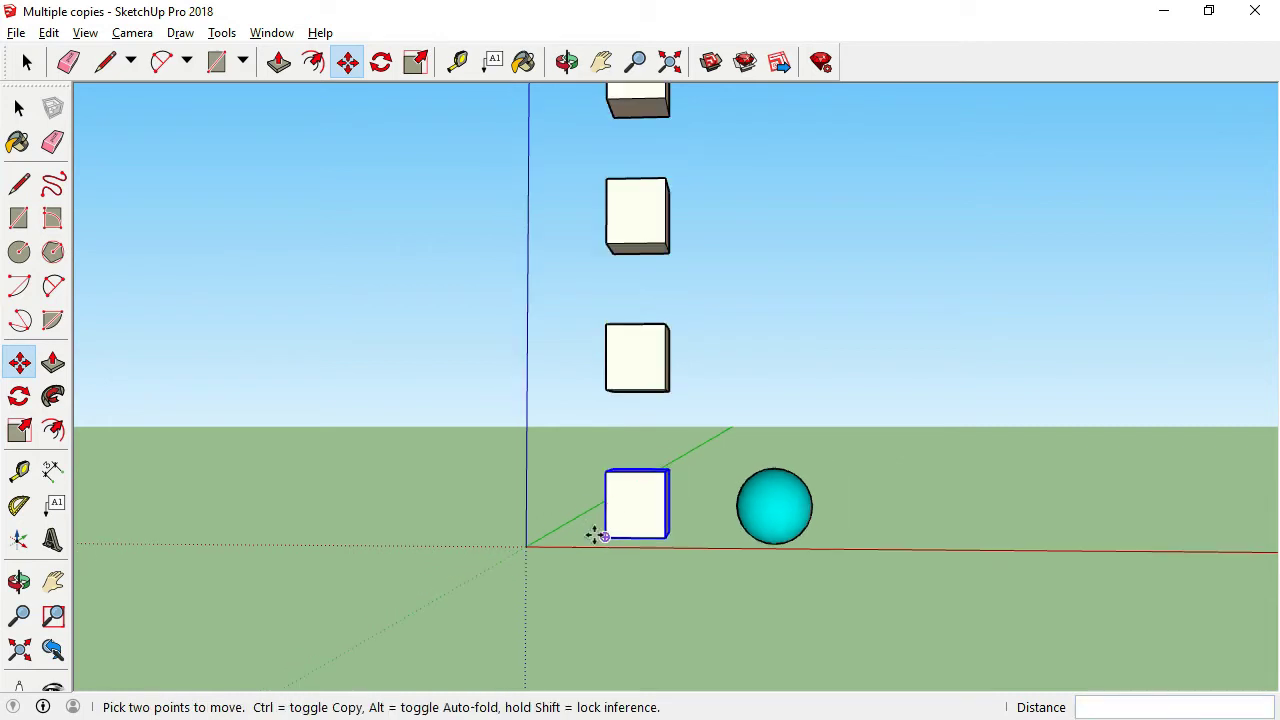
scroll(588, 535, "down", 2)
scroll(592, 380, "down", 2)
scroll(600, 330, "down", 1)
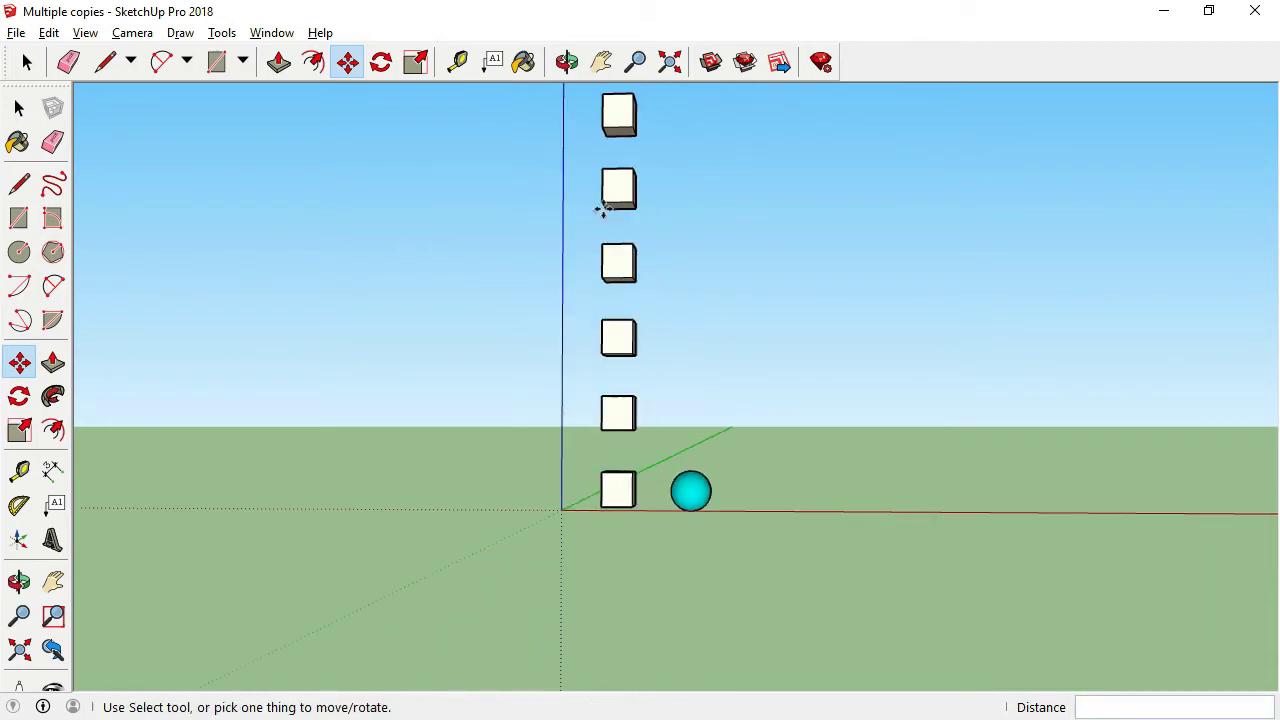
key("ctrl")
left_click(601, 507)
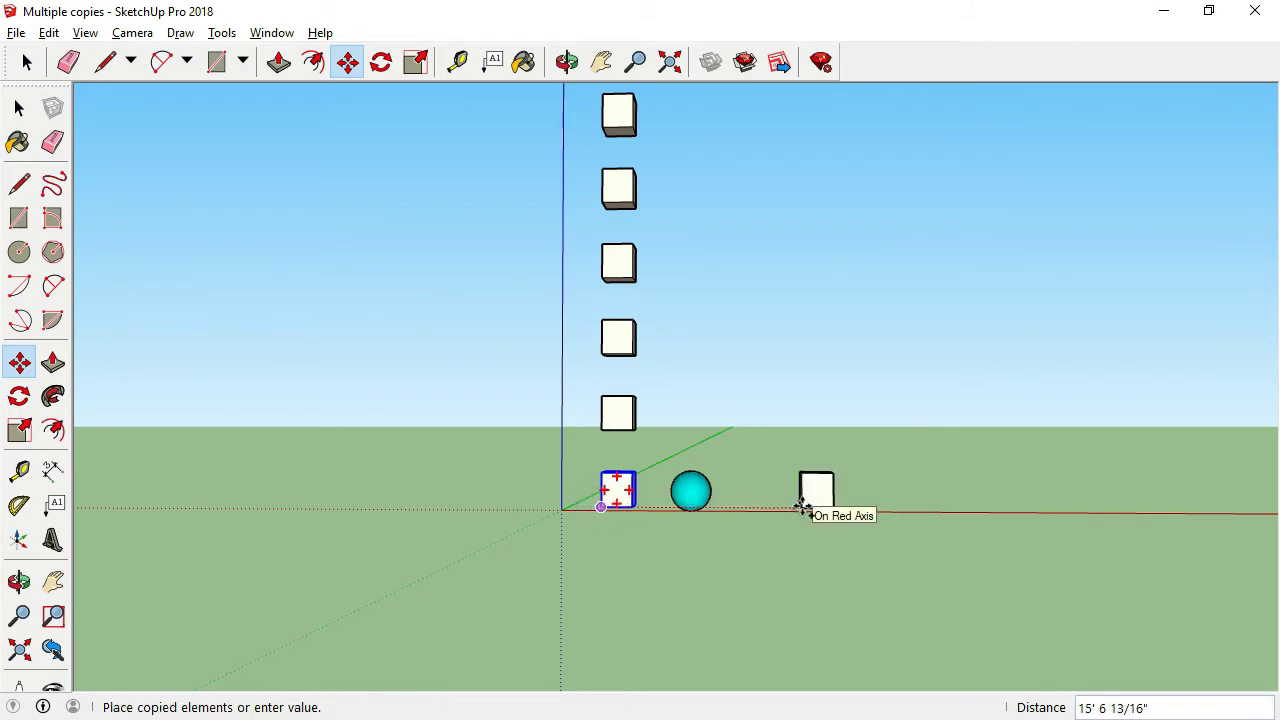
type("10")
key("Return")
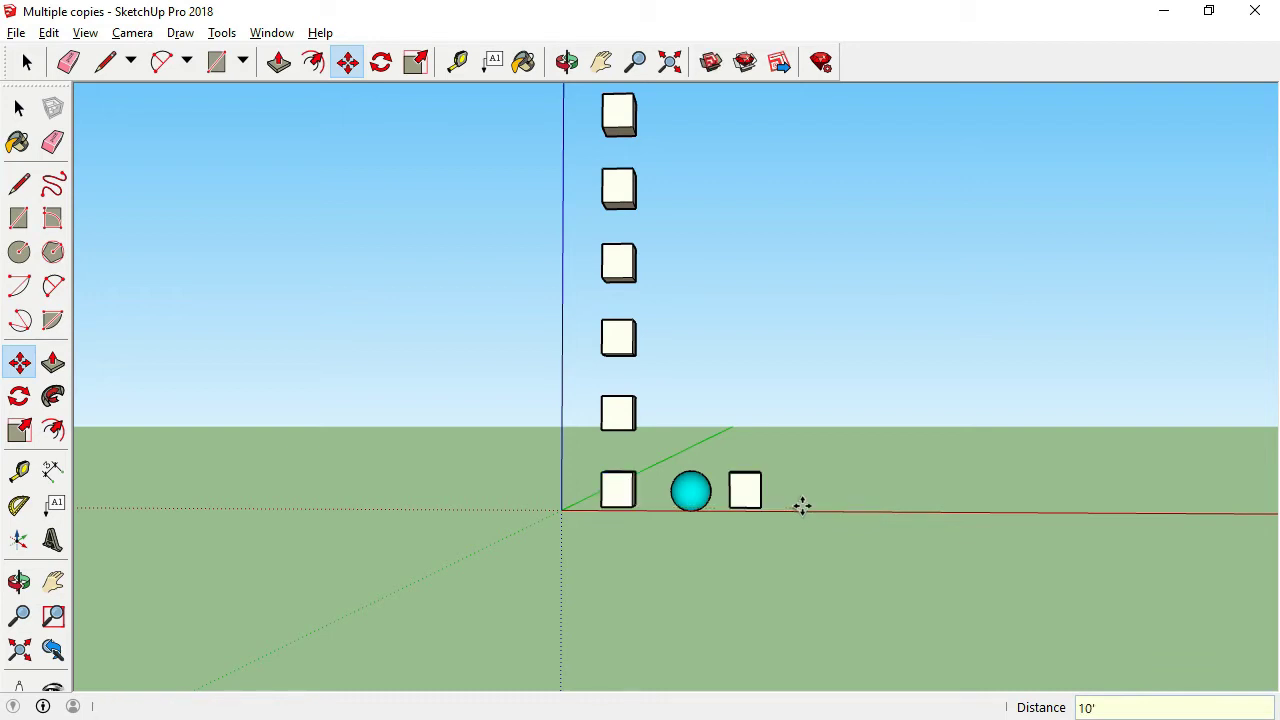
type("*")
type("4")
key("Return")
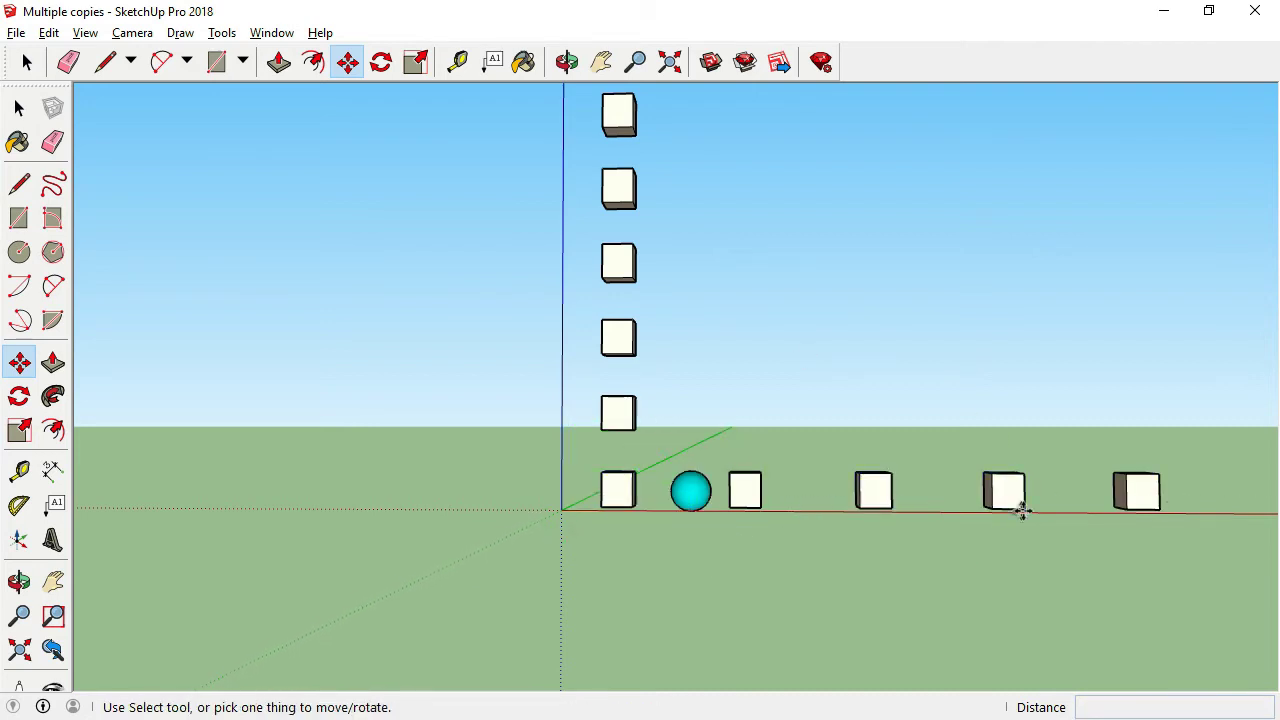
Step: Copy the first red-axis cube 20' up and divide the gap /4 with evenly spaced cubes
left_click(859, 508, "ctrl")
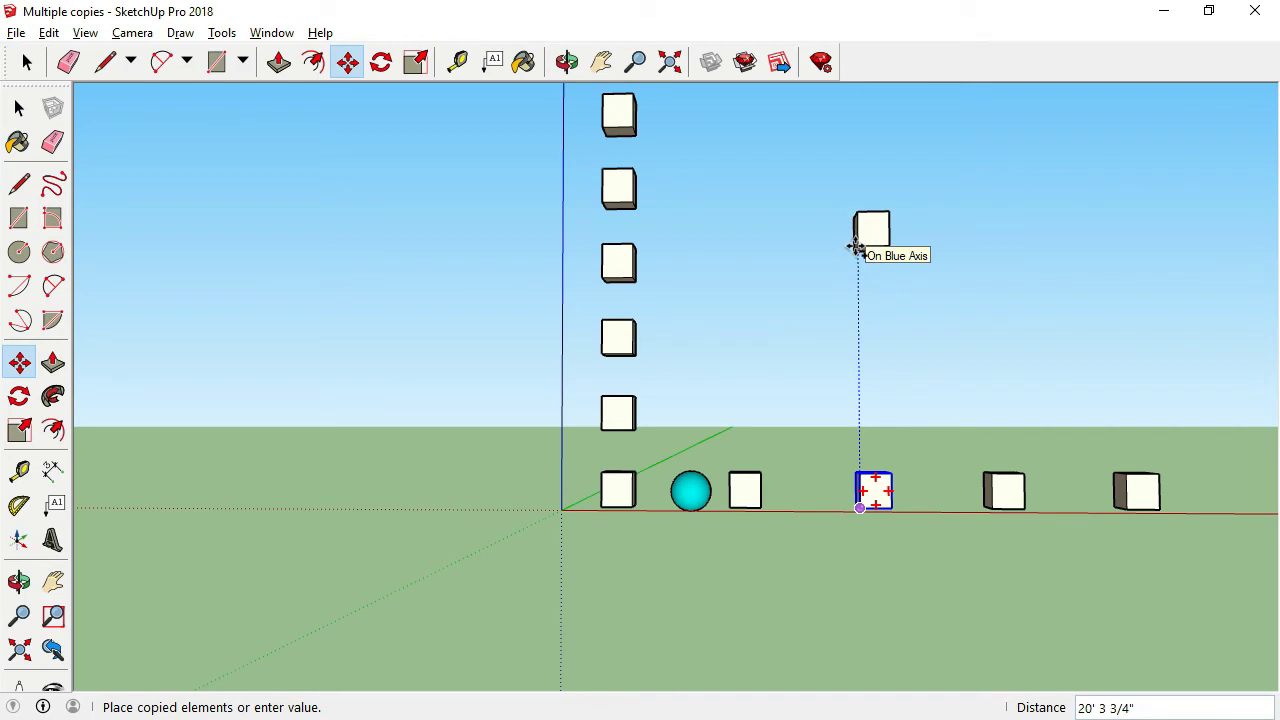
type("20")
key("Return")
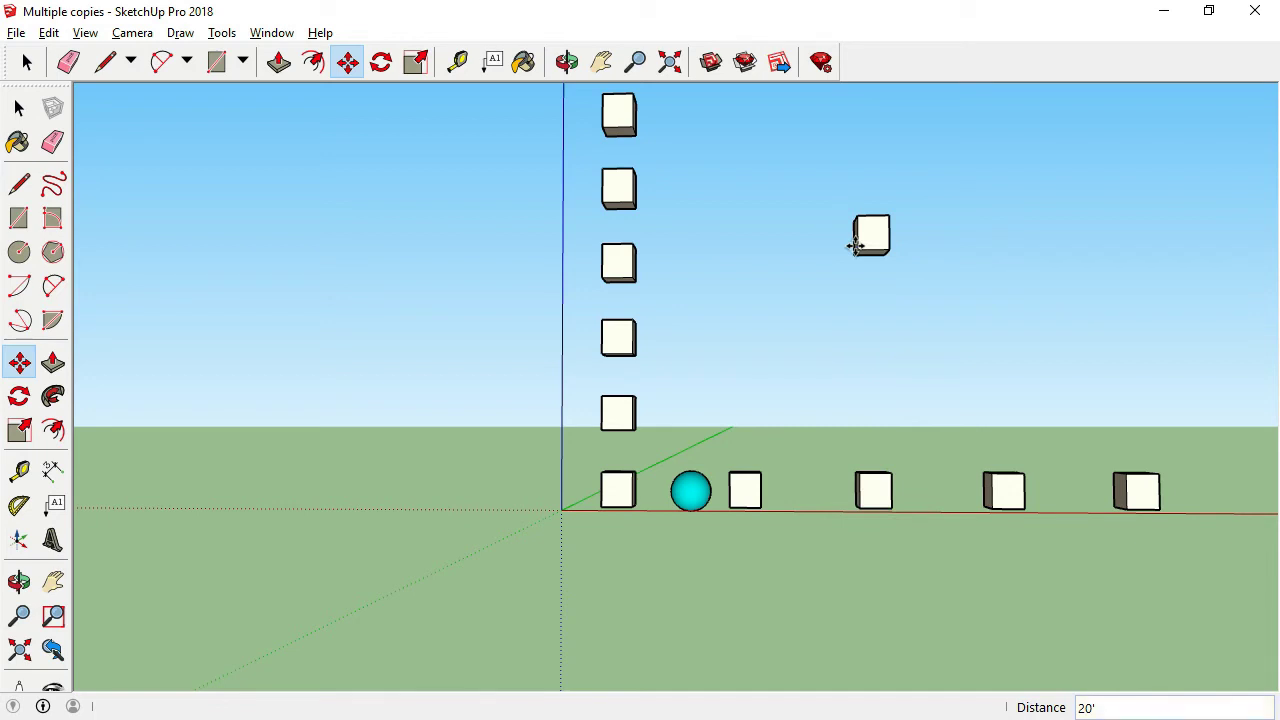
type("/")
type("4")
key("Return")
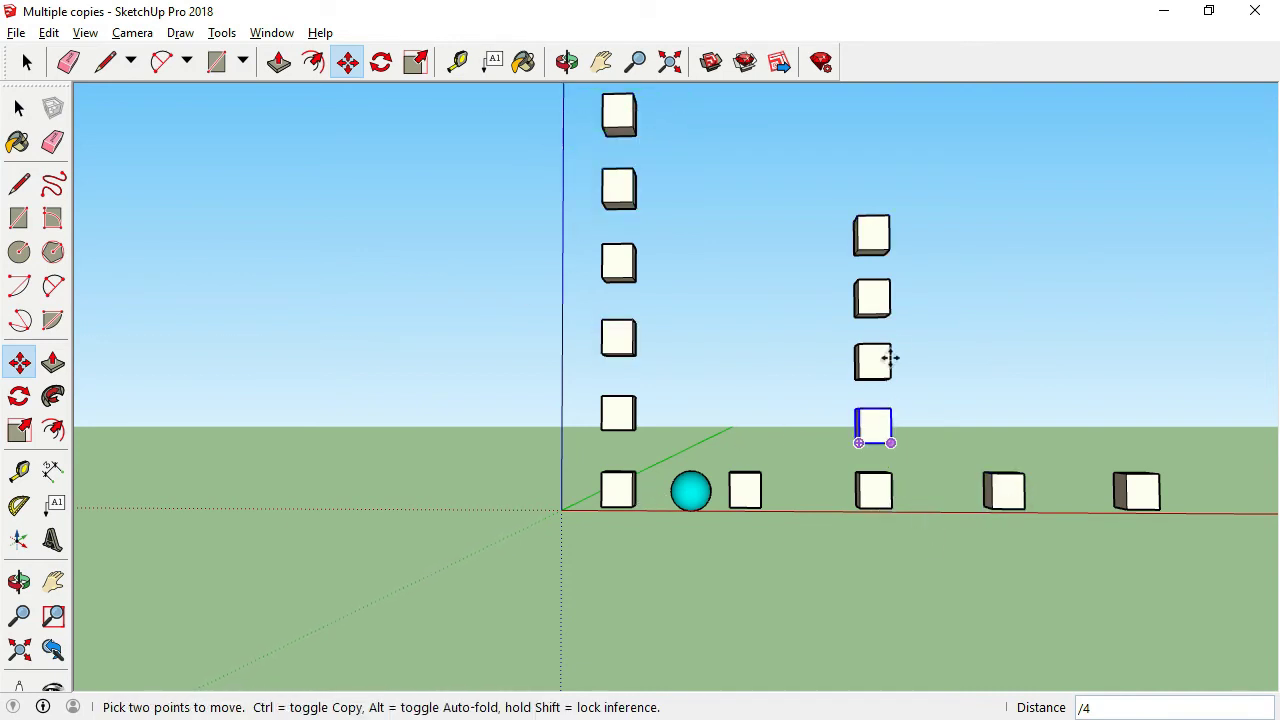
Step: Rotate-copy the cyan sphere 30° around the red-axis cube, repeating it x7 into a ring
key("space")
left_click(690, 500)
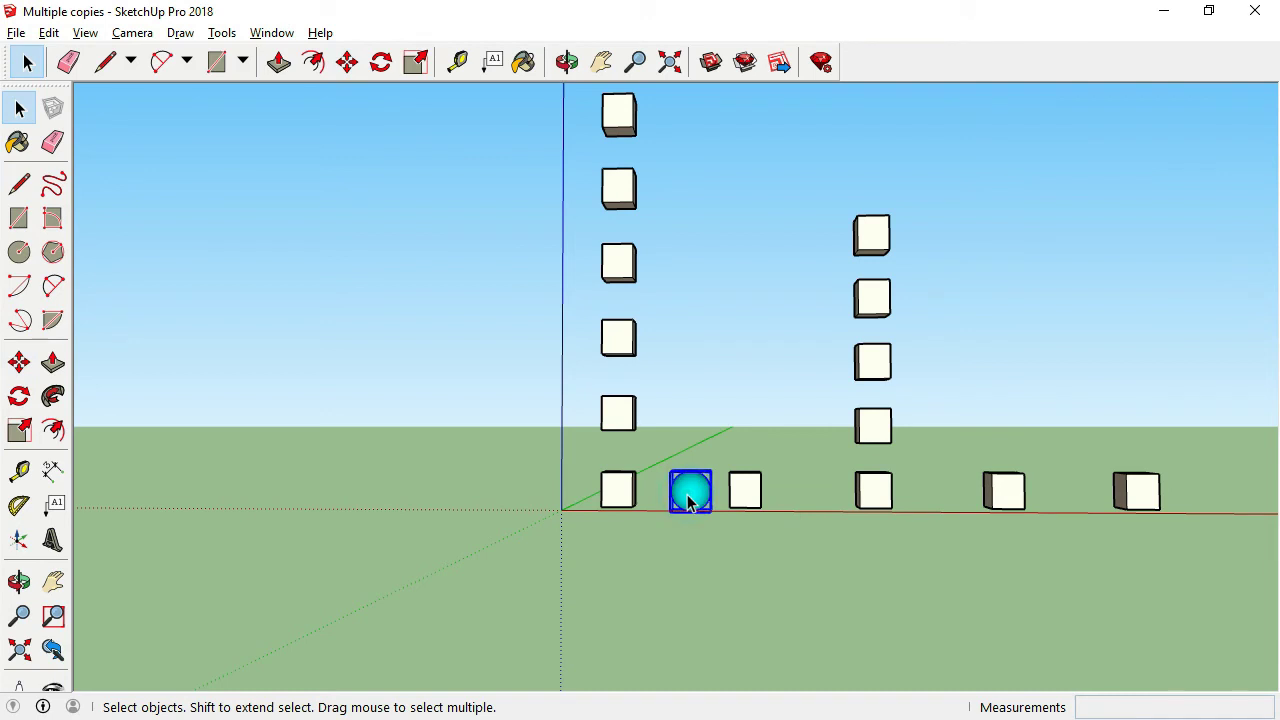
key("q")
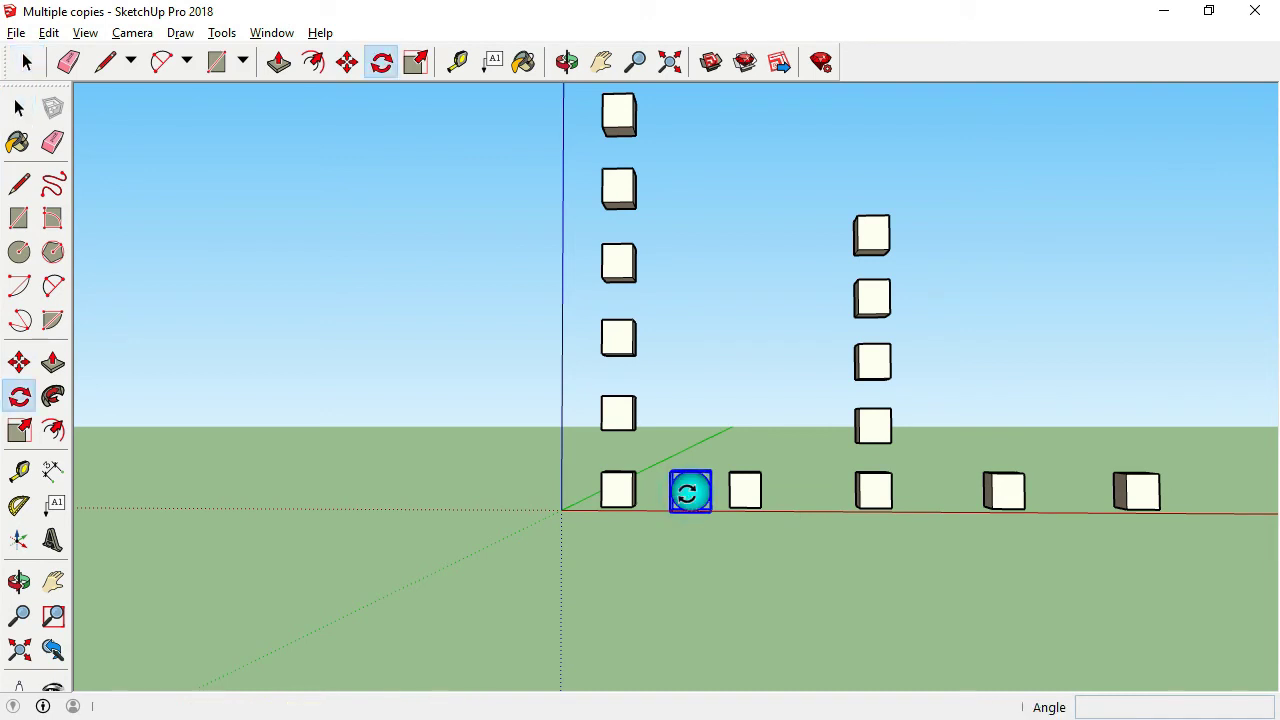
left_click(873, 500)
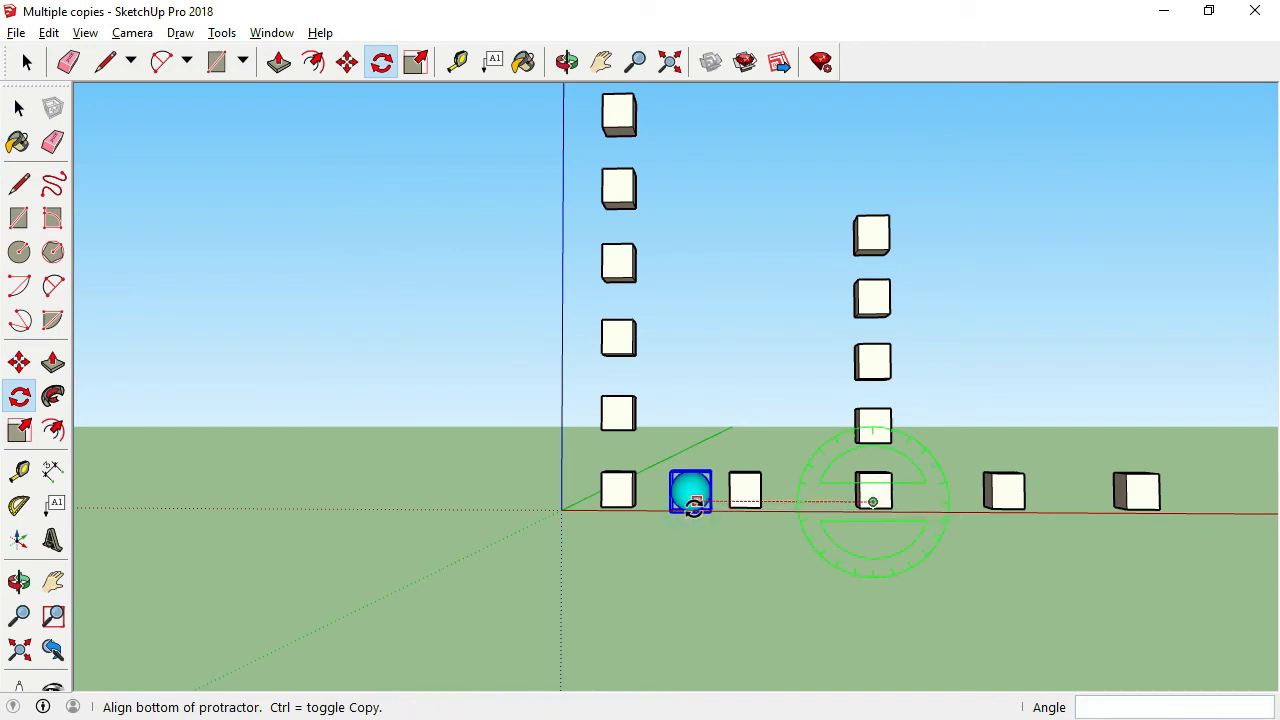
left_click(692, 502)
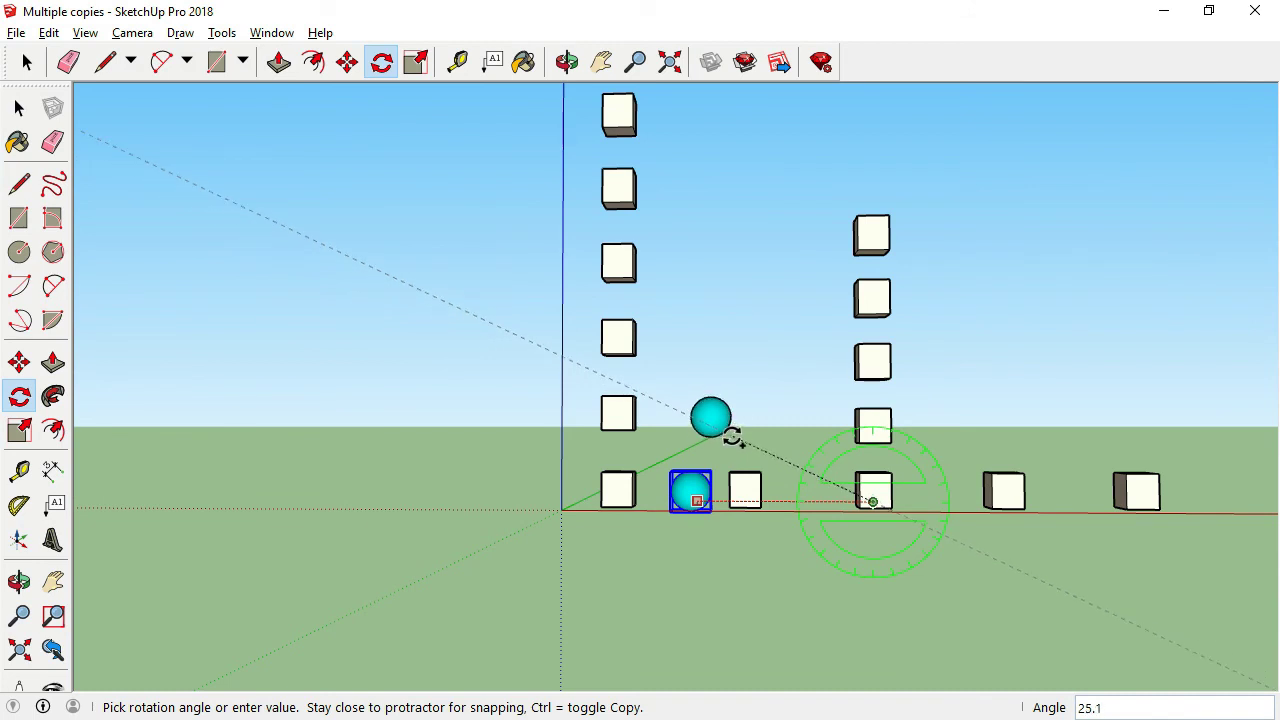
type("30")
key("Return")
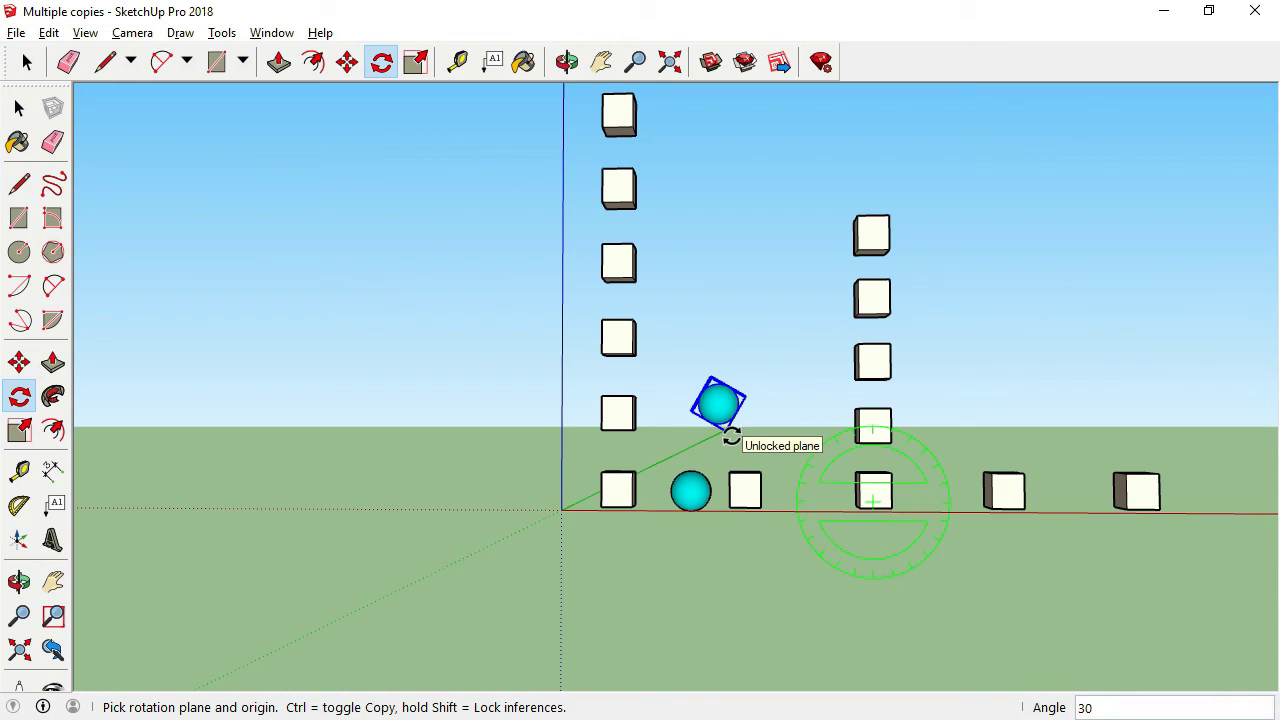
type("x7")
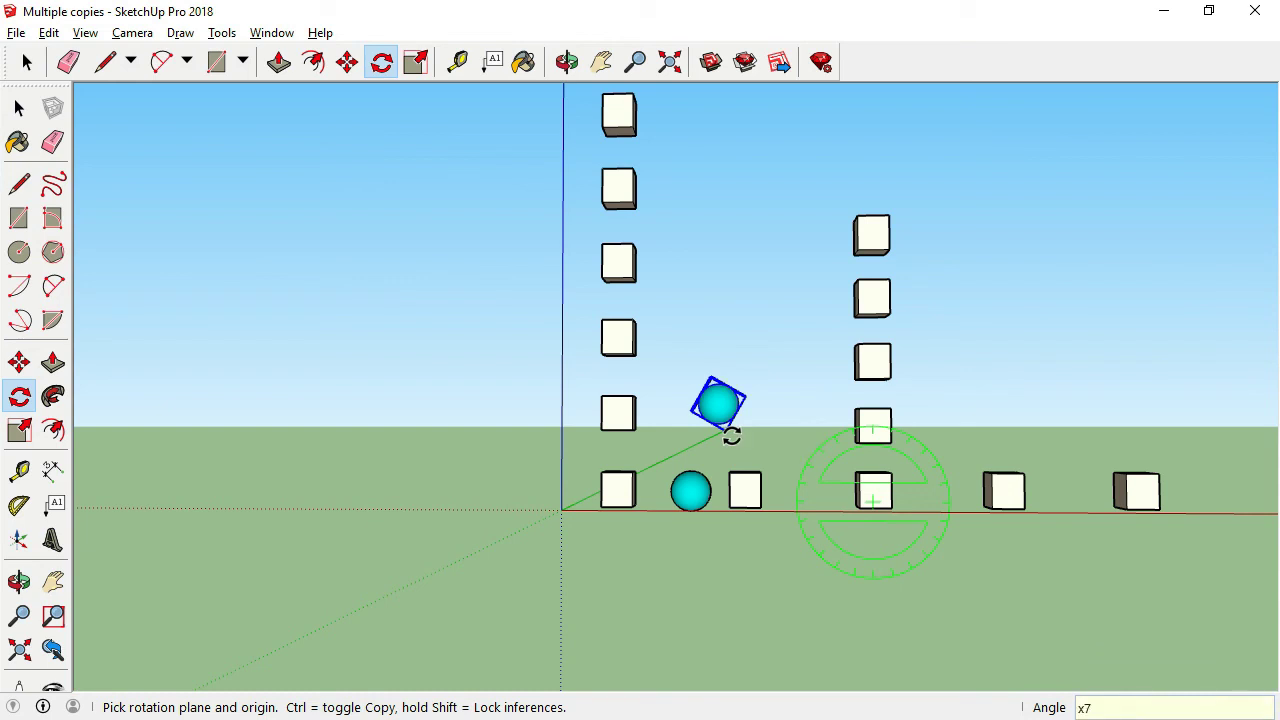
key("Return")
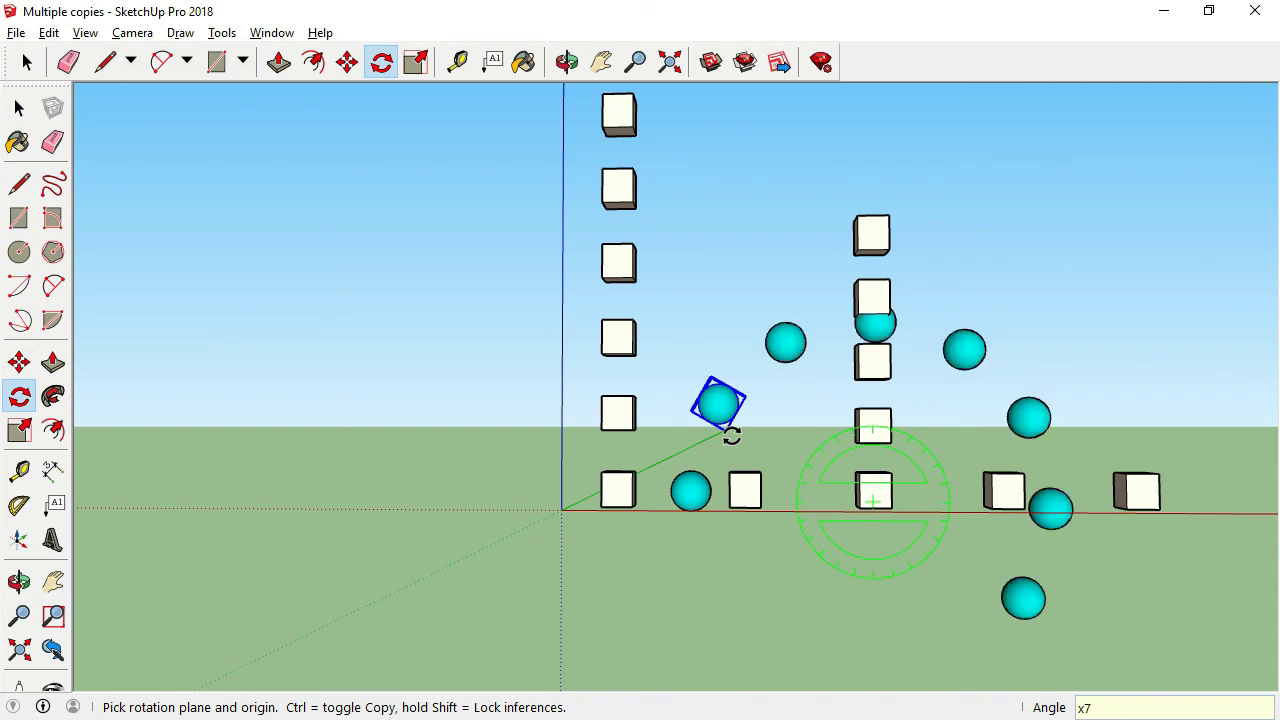